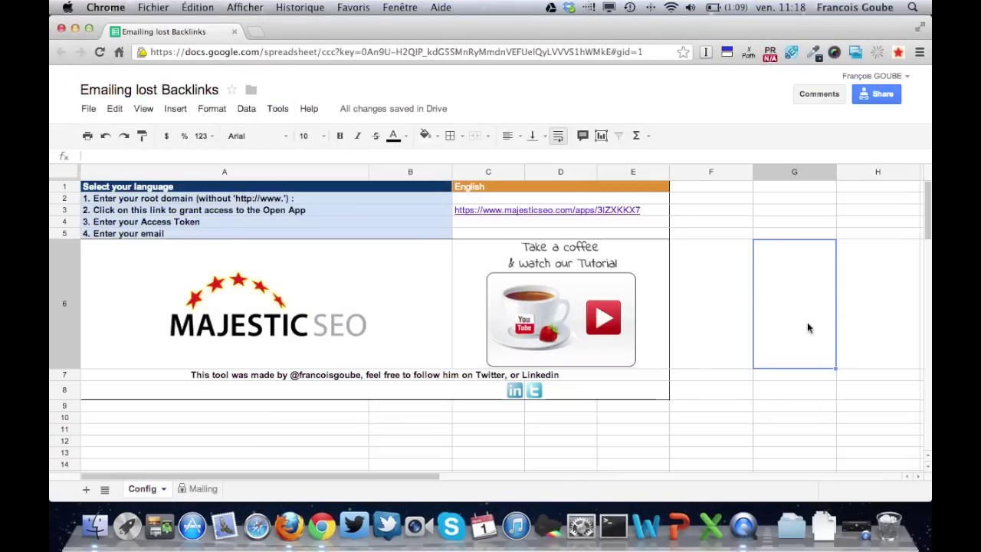
Choose Français from the language dropdown in cell C1 of the Config sheet
mouse_move(643, 193)
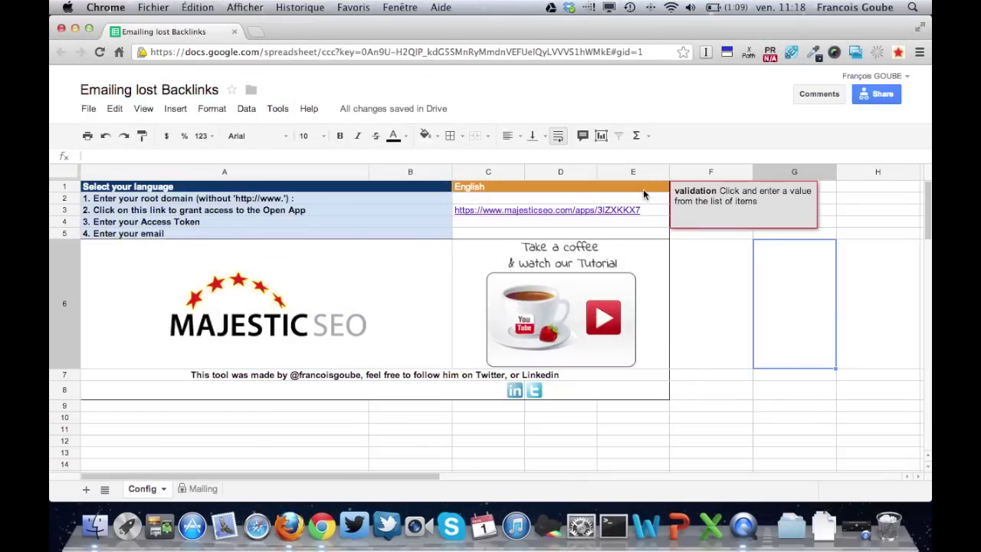
left_click(643, 189)
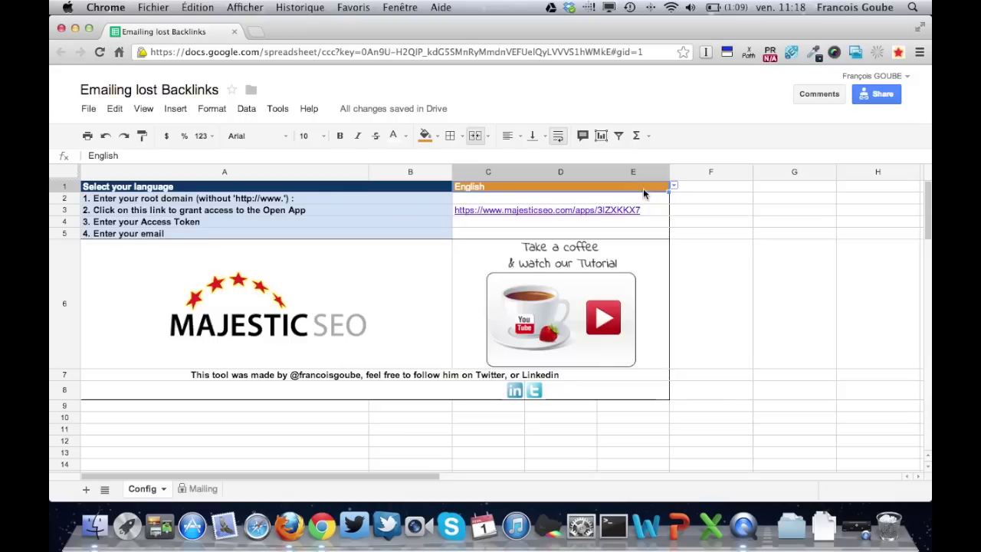
left_click(89, 111)
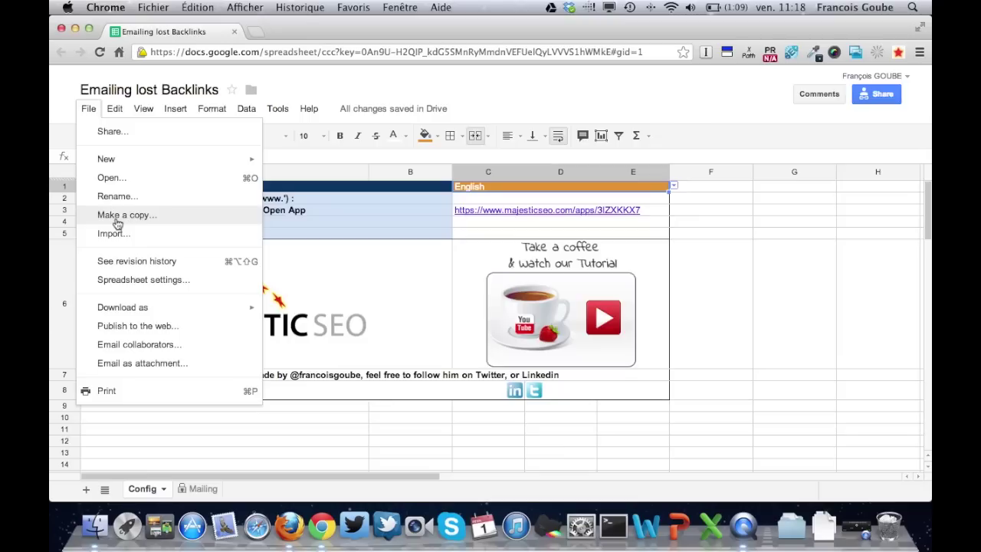
left_click(519, 93)
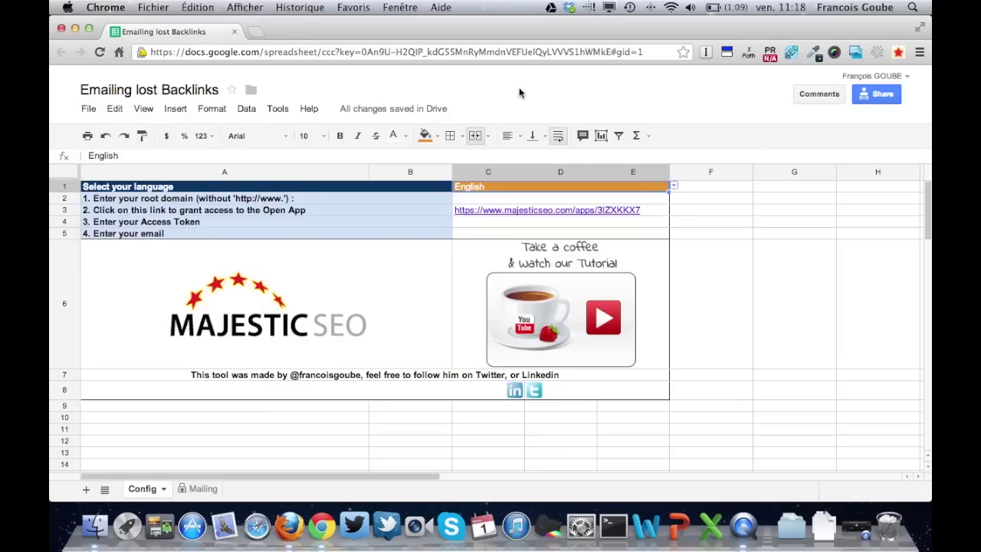
left_click(675, 189)
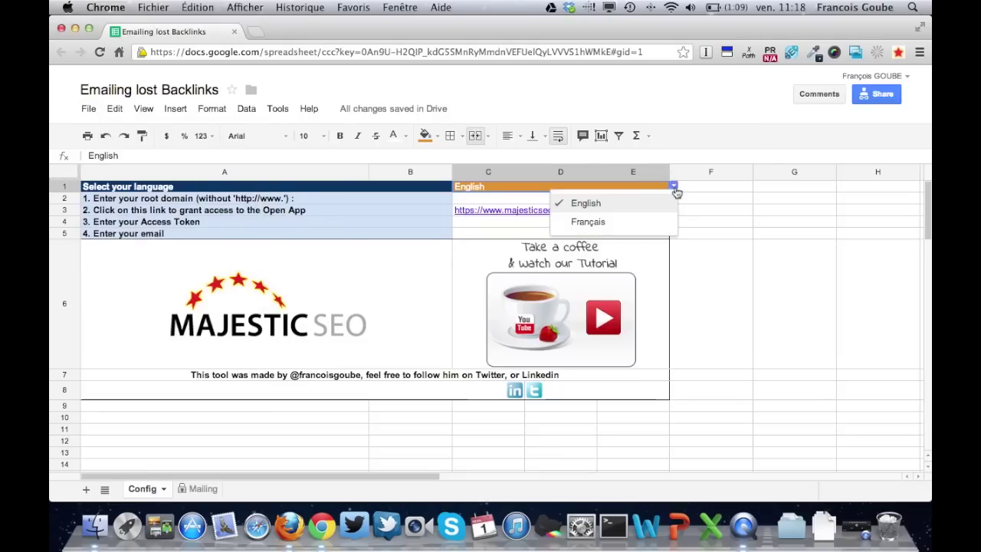
left_click(654, 232)
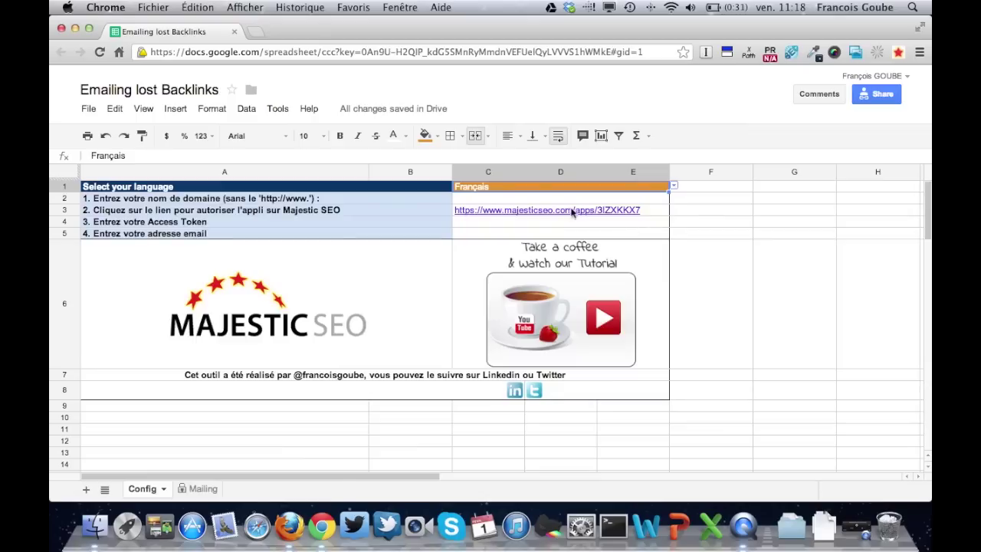
Enter the root domain sarenza.com in cell C2
left_click(482, 201)
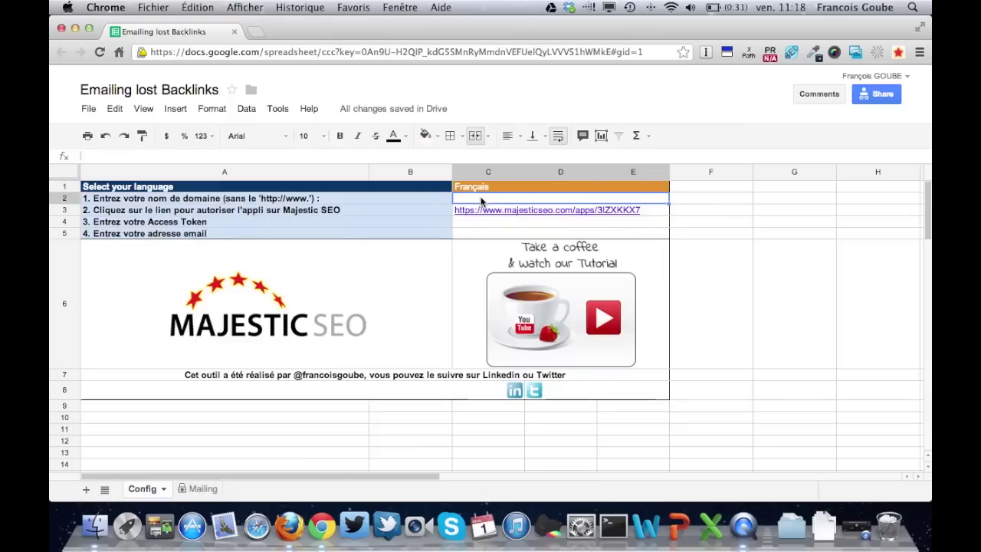
type("saren")
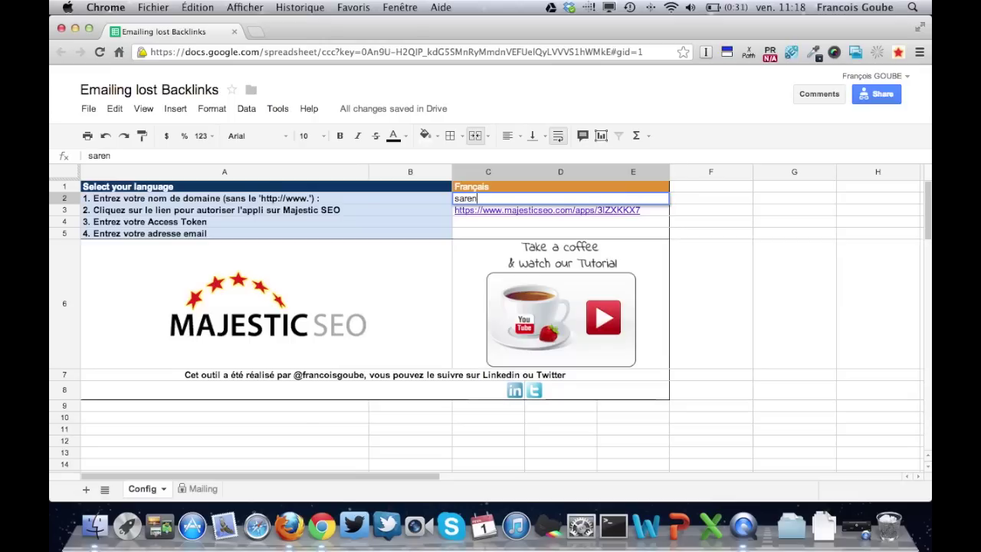
type("za.com")
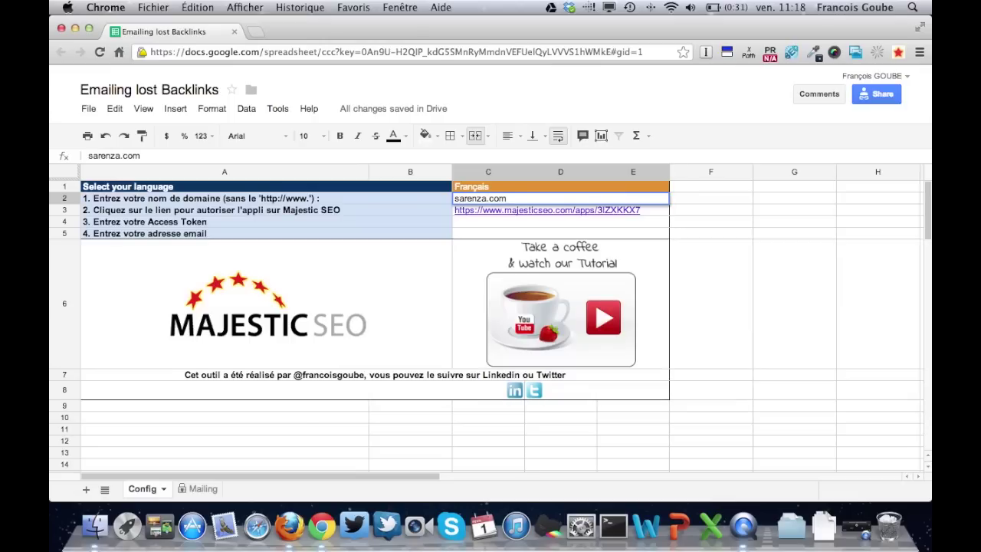
key("Return")
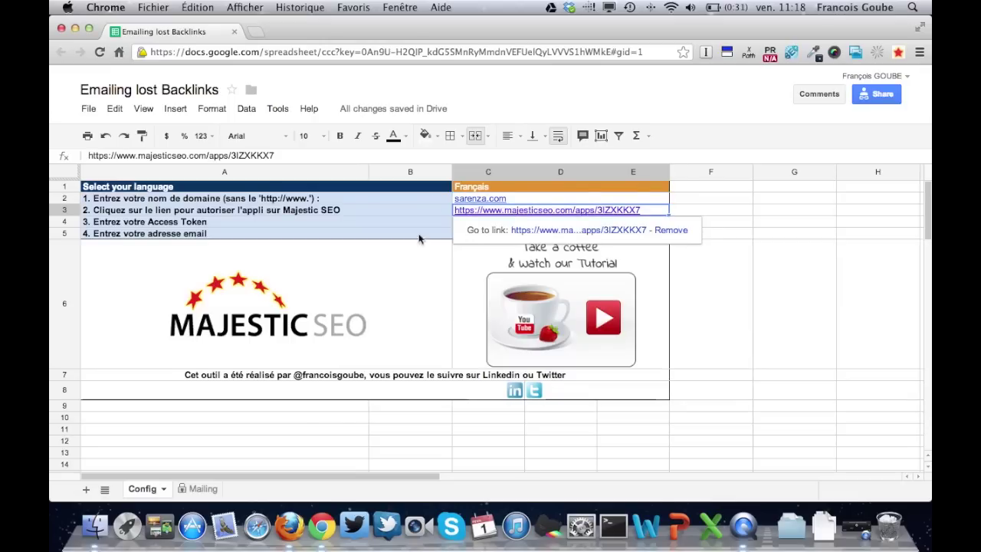
Follow the Majestic SEO authorization link in cell C3
left_click(394, 235)
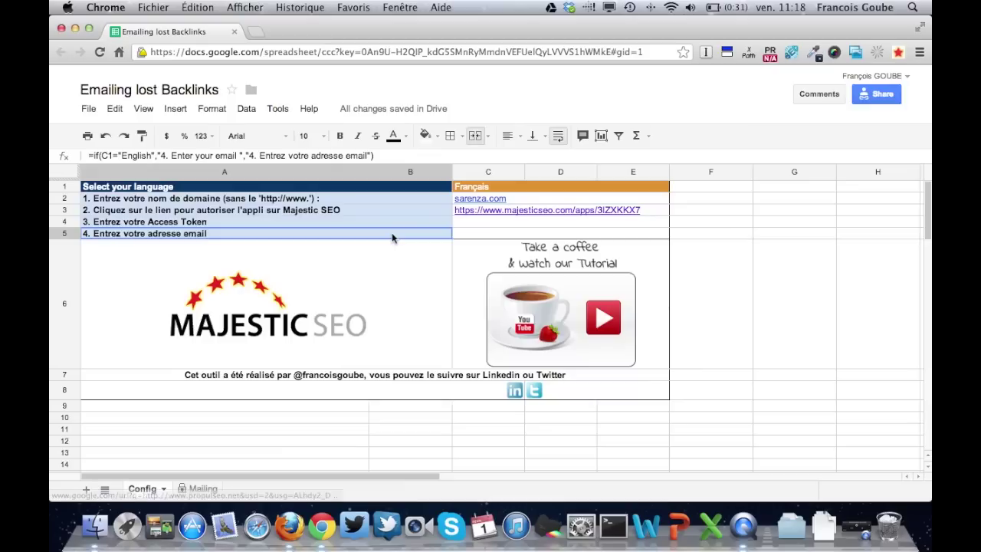
left_click(506, 217)
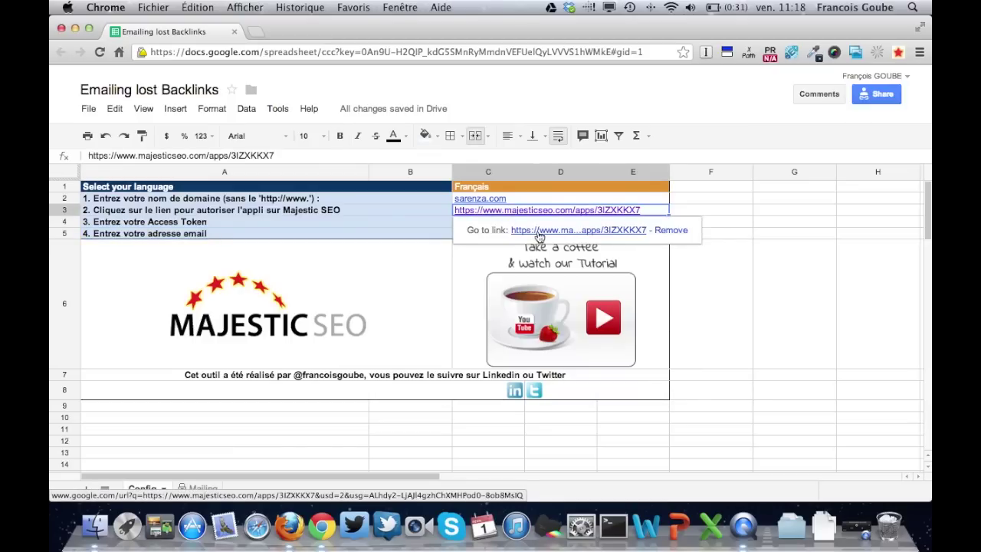
left_click(540, 230)
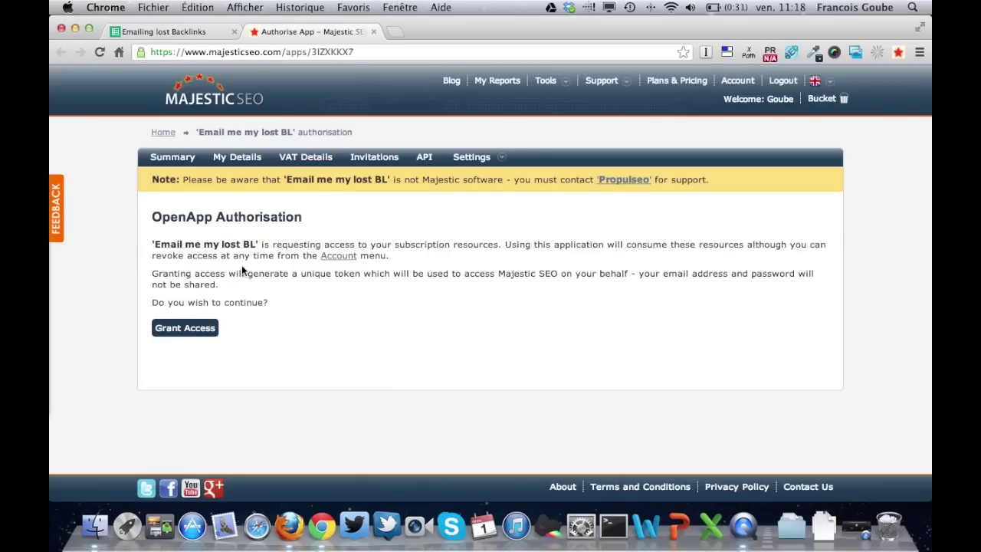
Grant the 'Email me my lost BL' app Majestic access and copy the issued access token
left_click(205, 336)
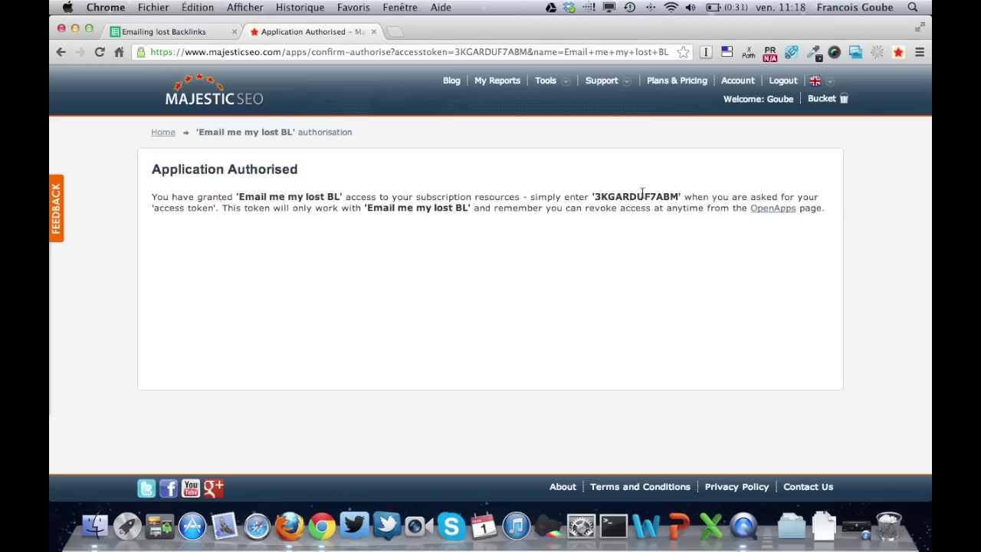
double_click(640, 196)
key("super+c")
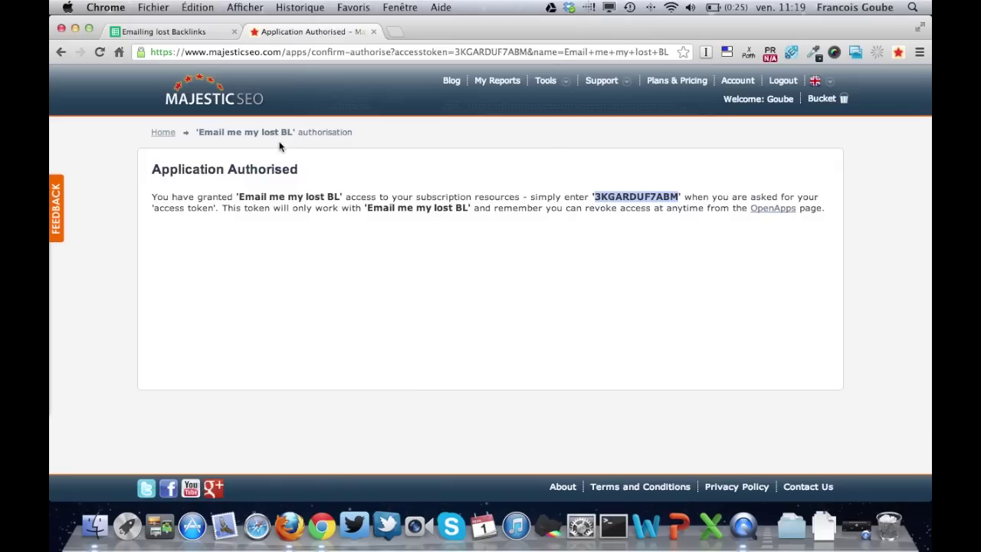
left_click(189, 33)
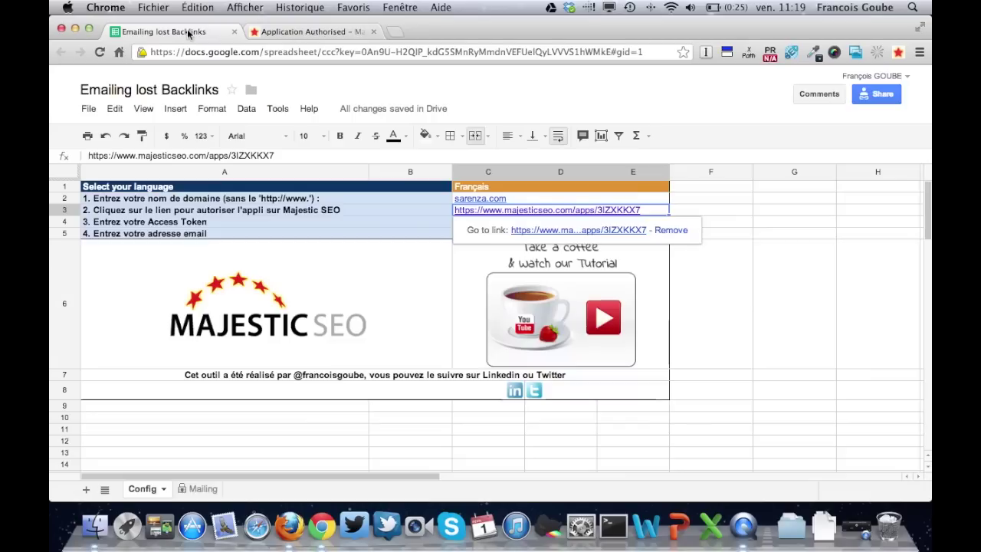
Paste the Majestic access token into C4 and enter the contact e-mail address in C5
left_click(495, 224)
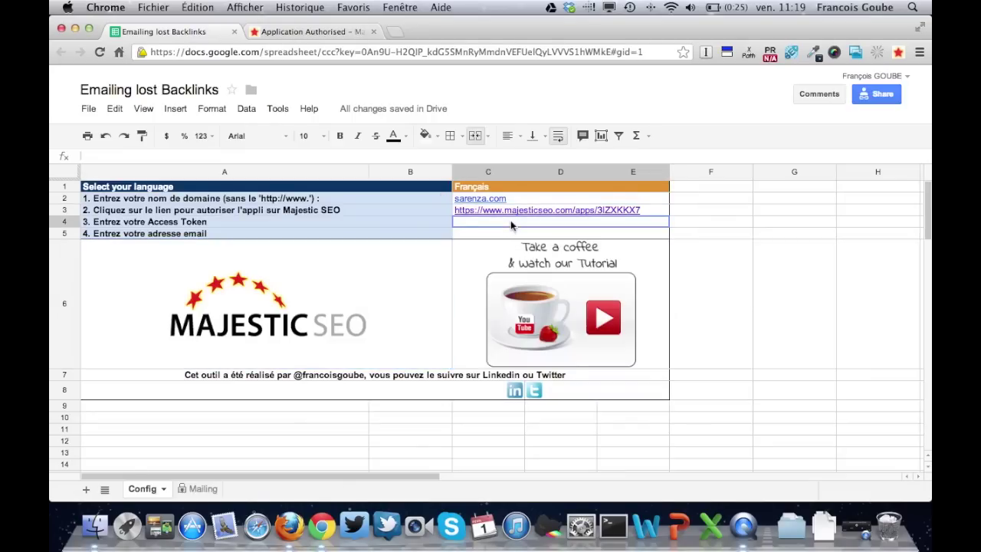
key("super+v")
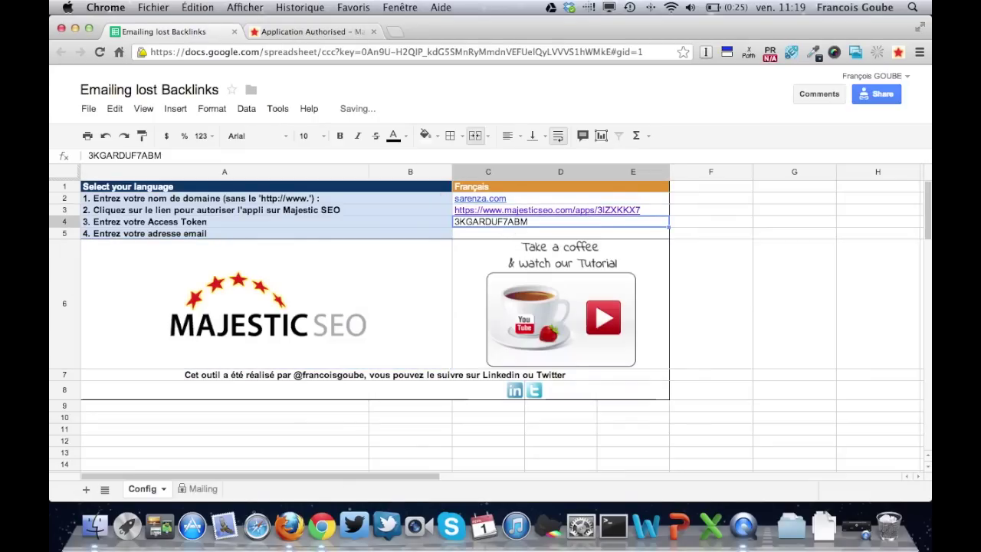
left_click(460, 234)
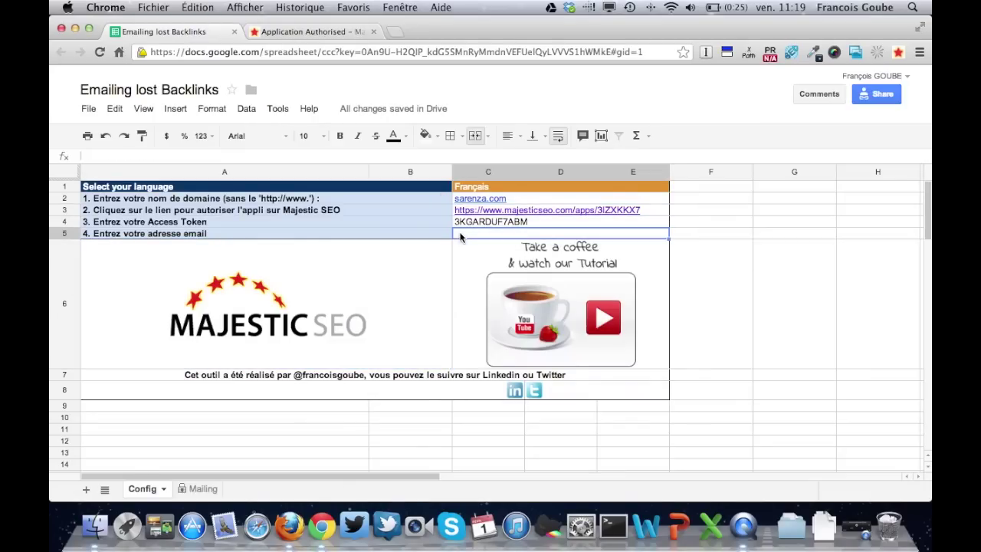
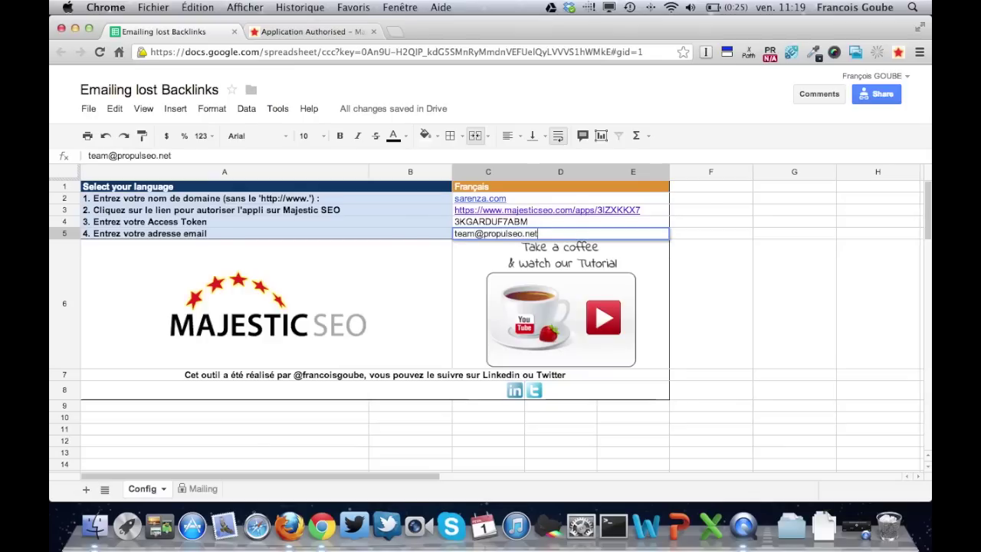
key("Tab")
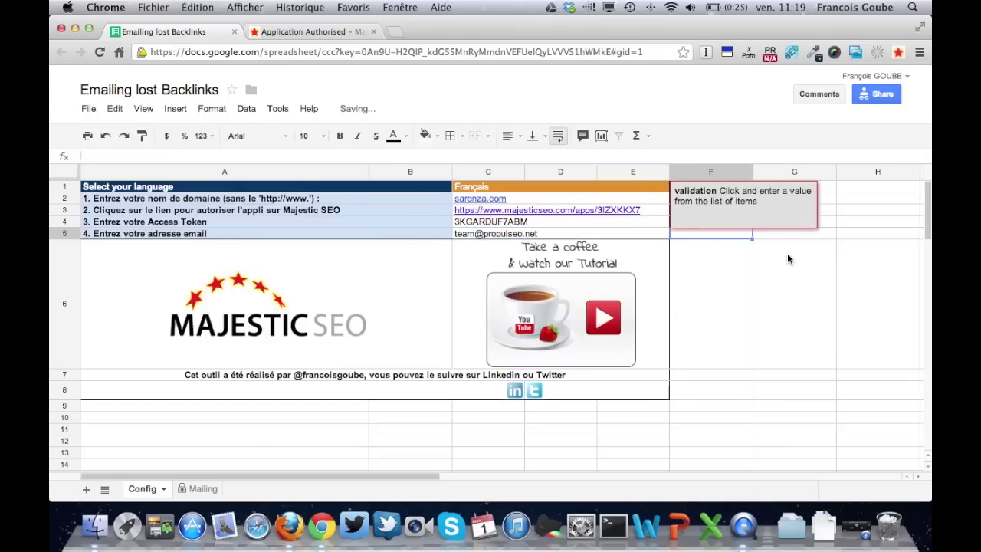
left_click(795, 288)
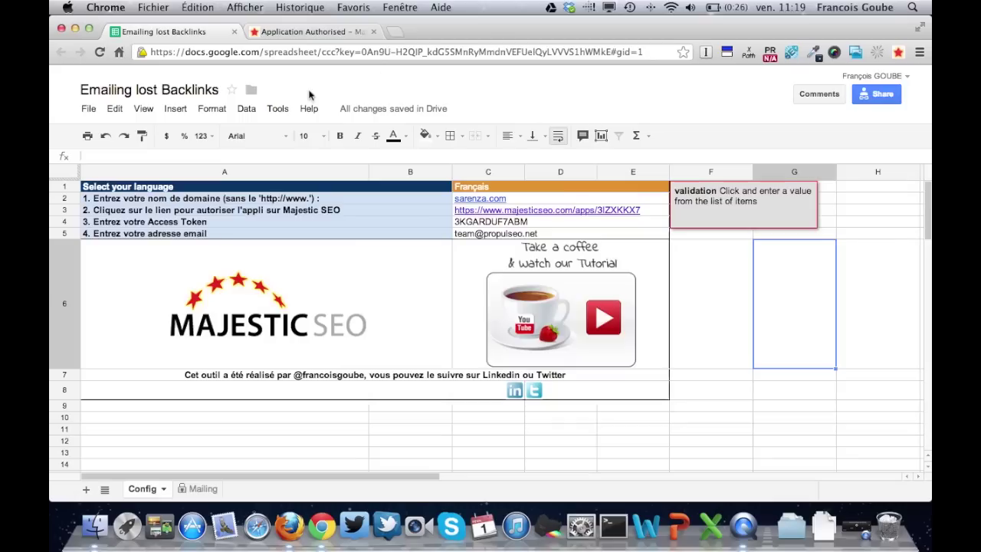
From the Script Manager, edit the envoiEmails script and run it in the script editor
left_click(279, 108)
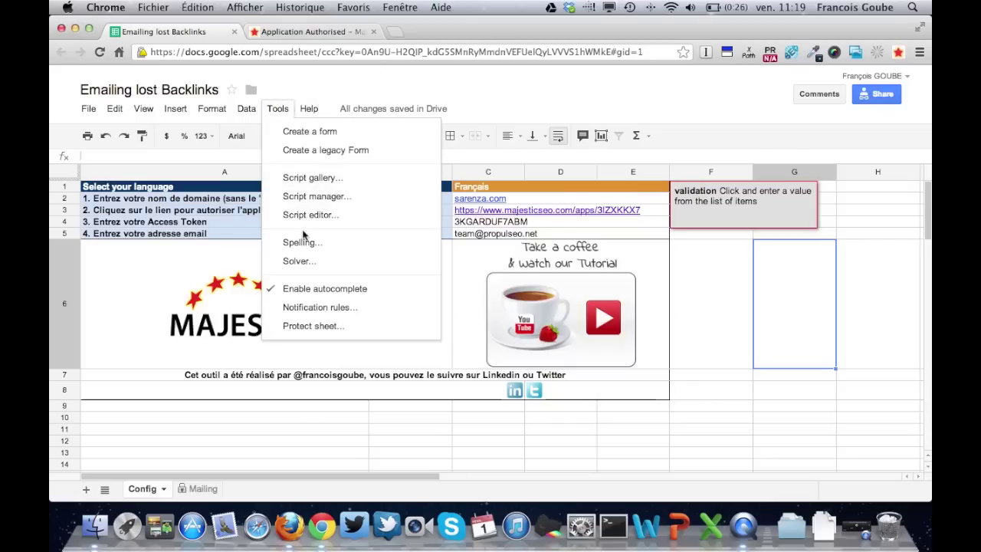
left_click(316, 198)
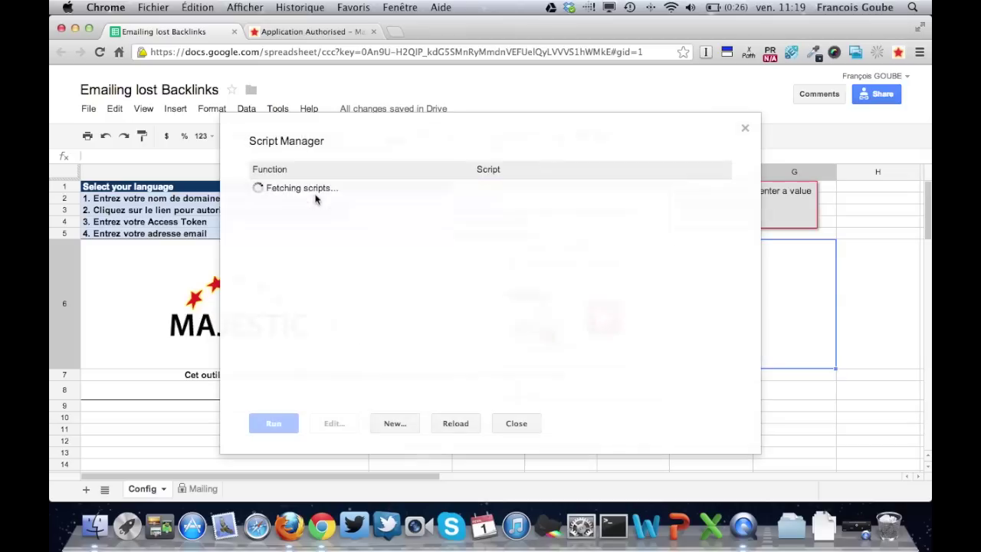
left_click(315, 302)
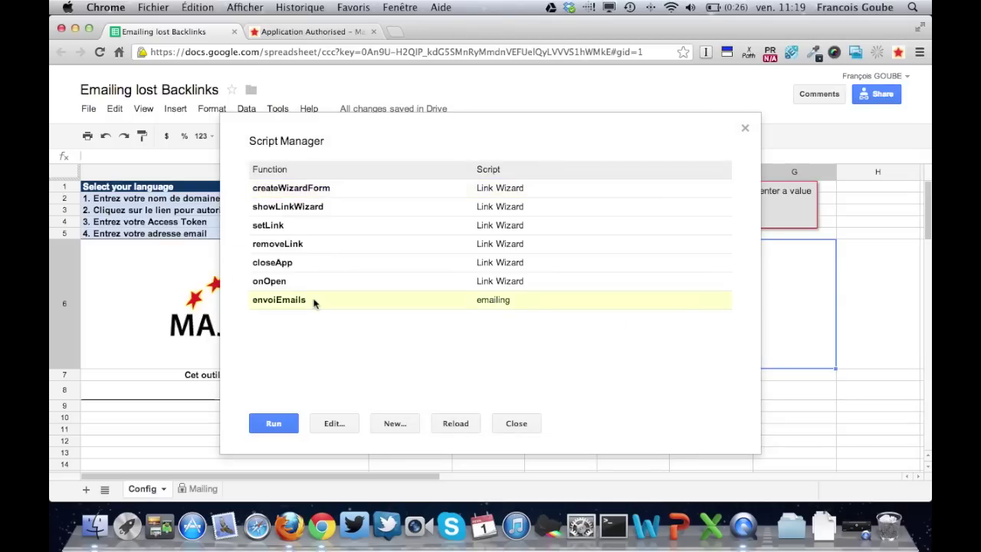
left_click(339, 428)
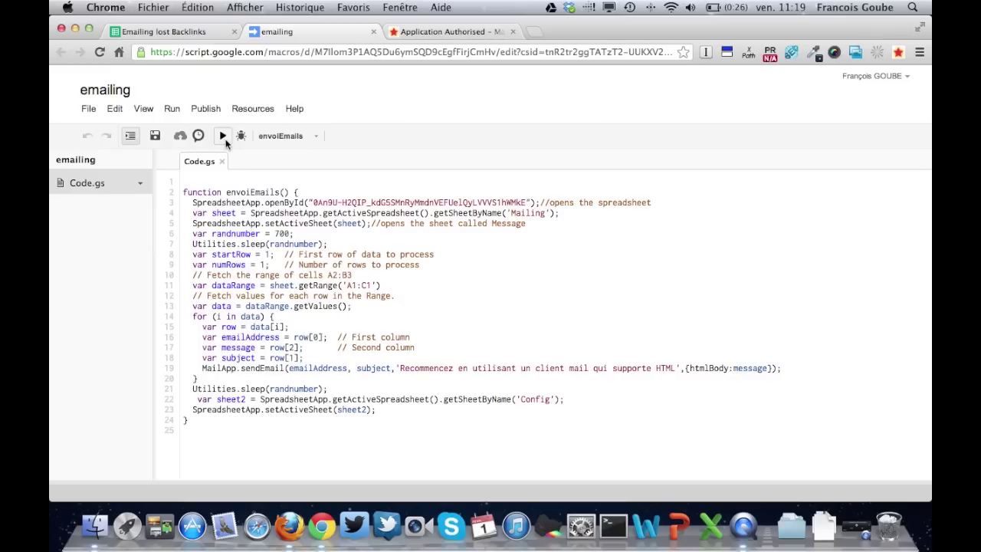
left_click(225, 142)
left_click(291, 544)
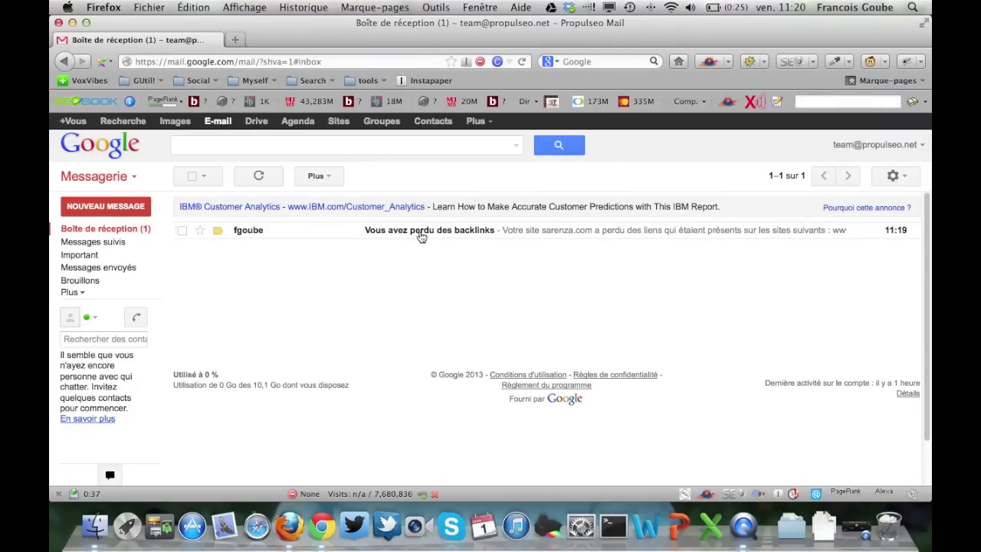
Read the 'Vous avez perdu des backlinks' email listing sarenza.com's lost linking sites
left_click(421, 232)
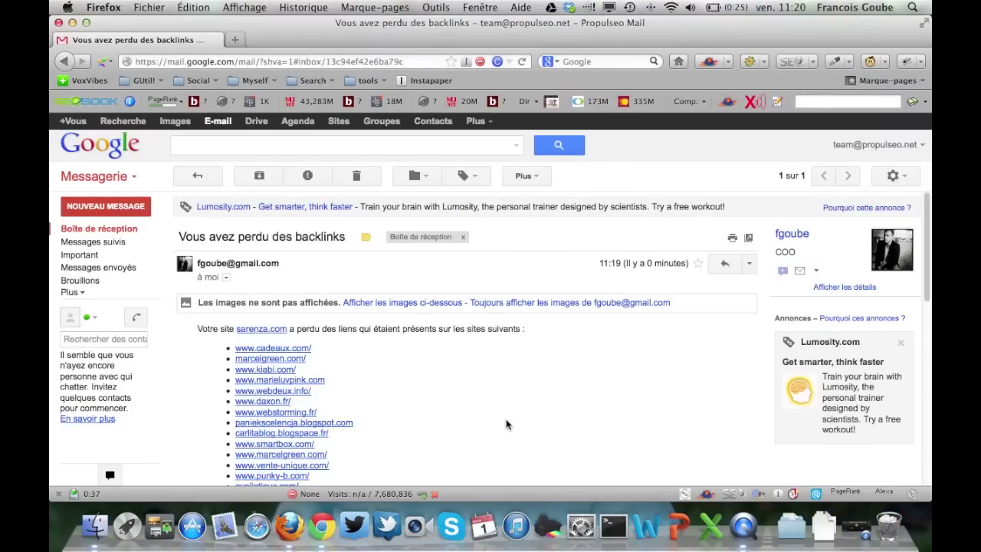
scroll(577, 400, "down", 3)
scroll(577, 400, "up", 1)
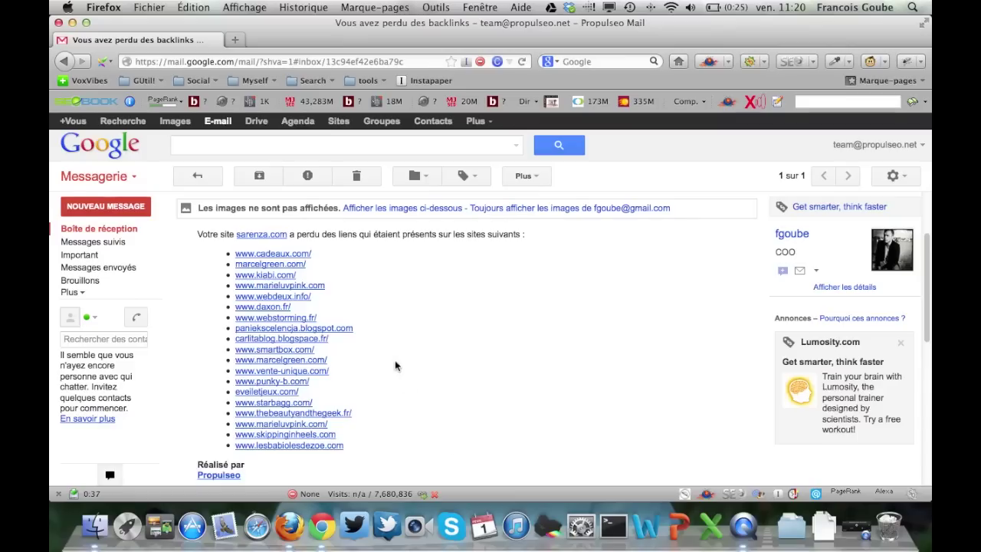
scroll(396, 365, "up", 3)
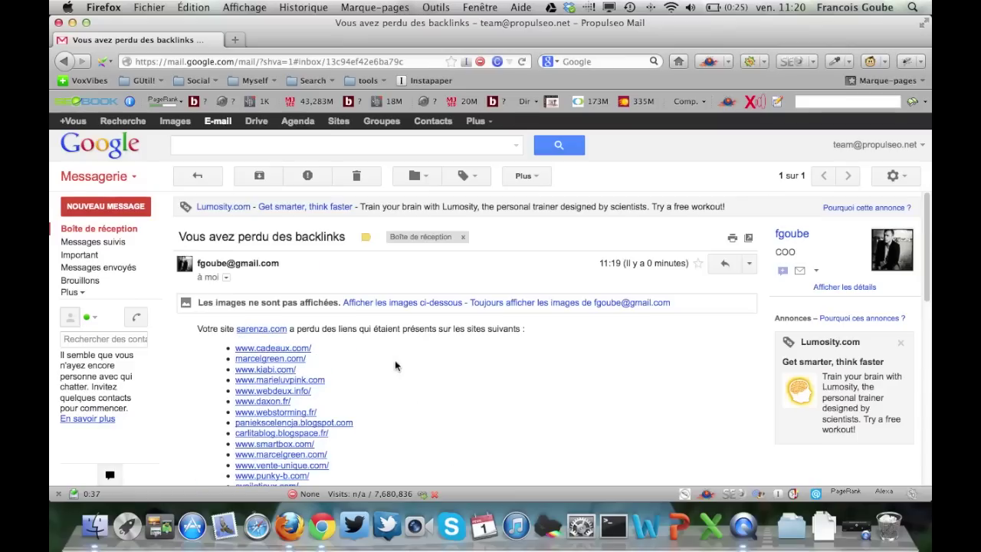
left_click(321, 529)
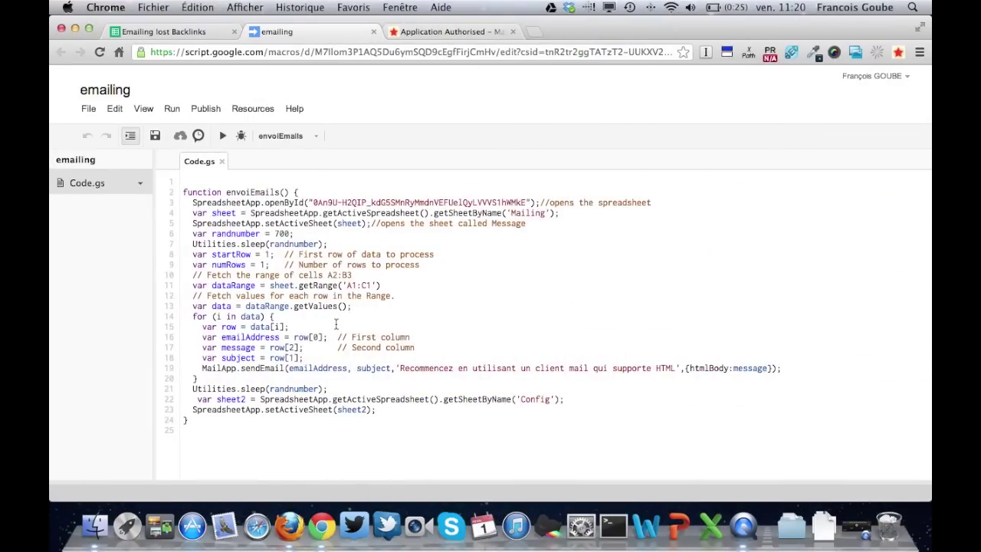
Add and save a time-driven envoiEmails trigger: Month timer, day 5, 7am to 8am
left_click(250, 109)
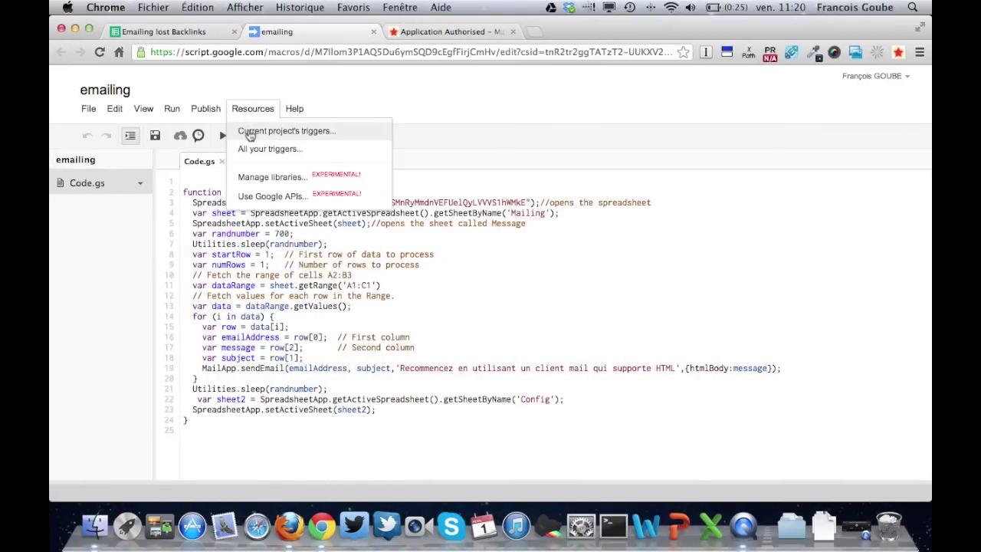
left_click(251, 133)
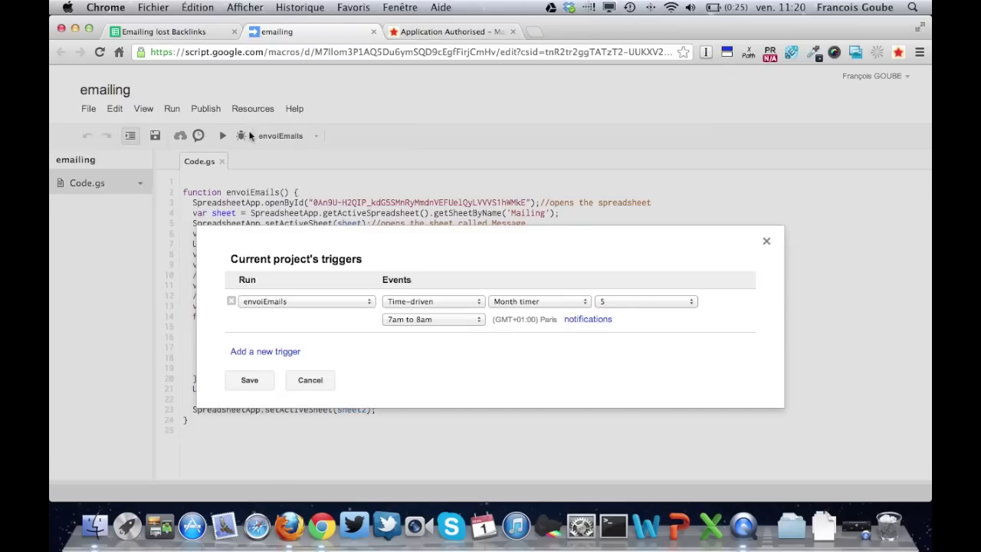
left_click(274, 303)
left_click(274, 302)
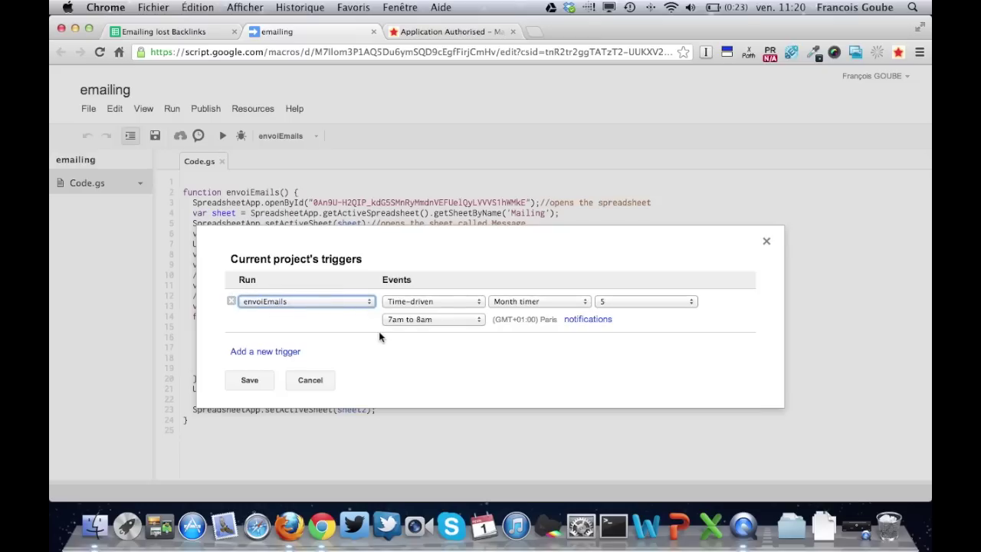
left_click(447, 301)
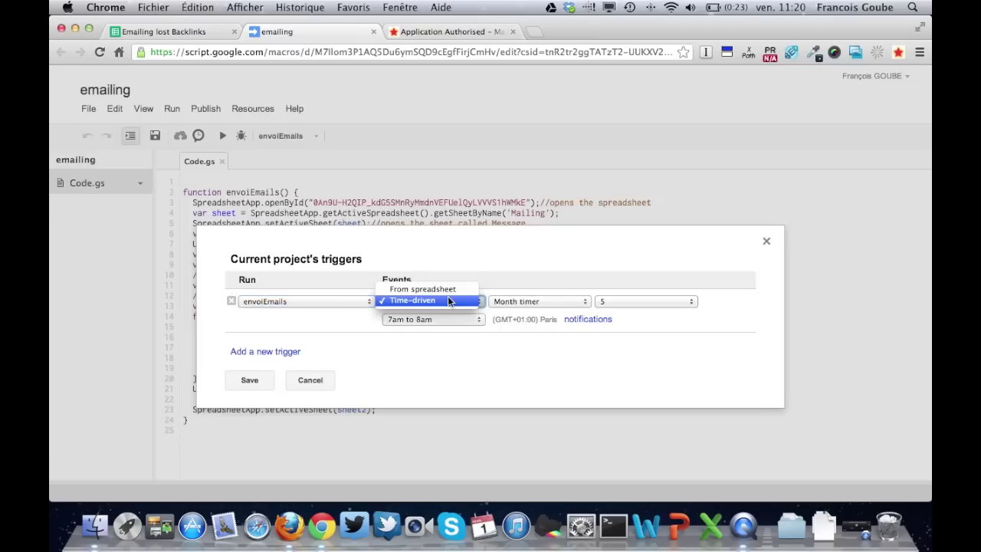
left_click(543, 305)
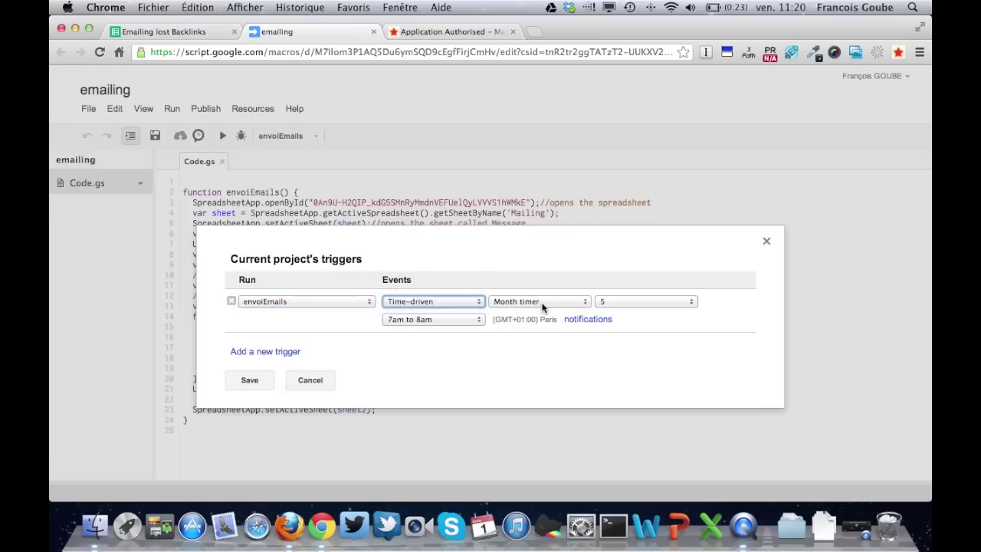
left_click(543, 306)
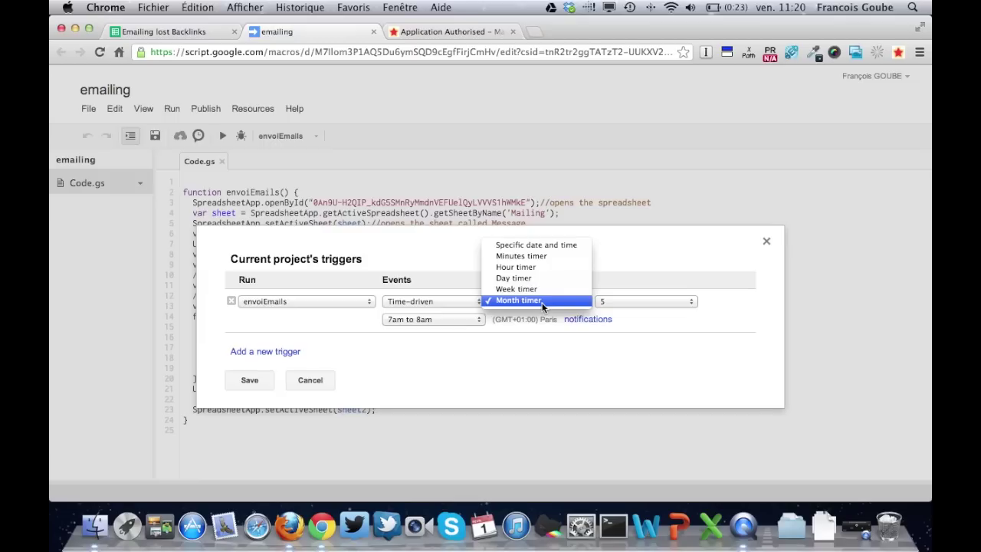
left_click(637, 302)
left_click(637, 301)
left_click(637, 301)
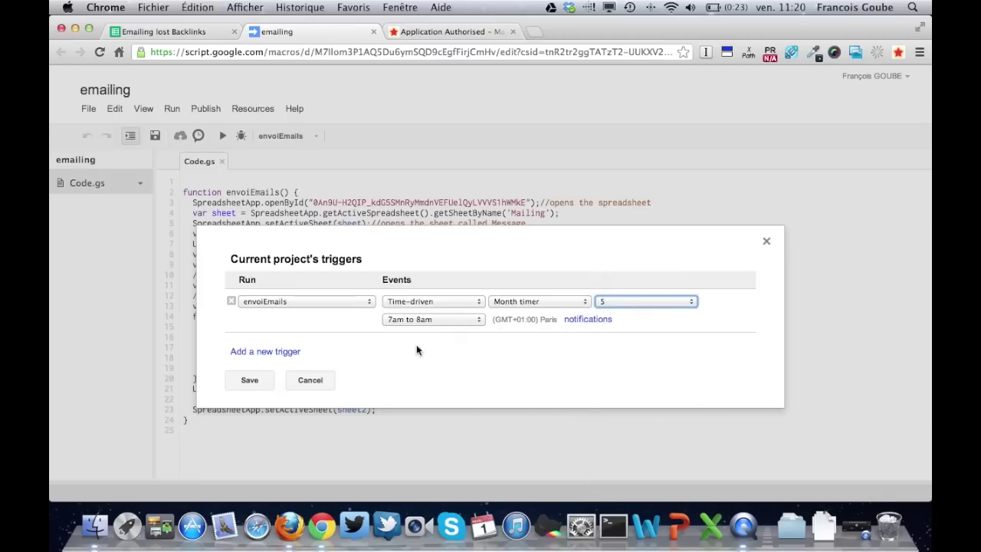
left_click(257, 380)
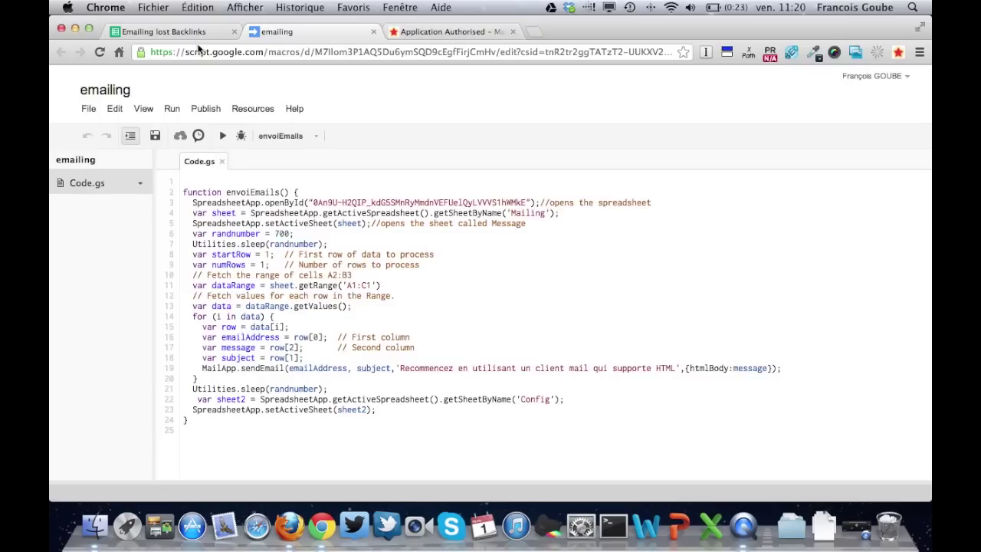
Dismiss the Script Manager dialog in the spreadsheet and select an empty cell below the table
left_click(198, 34)
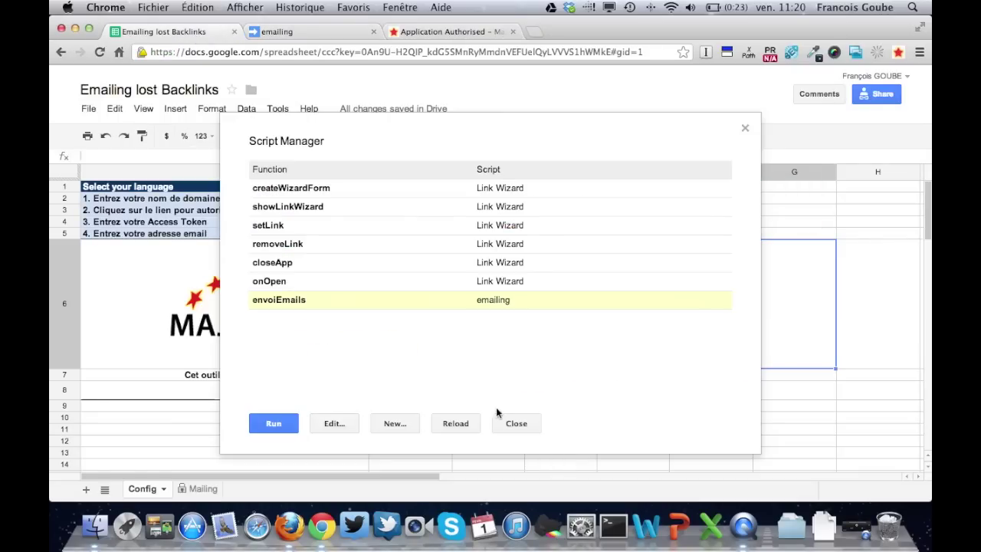
left_click(517, 423)
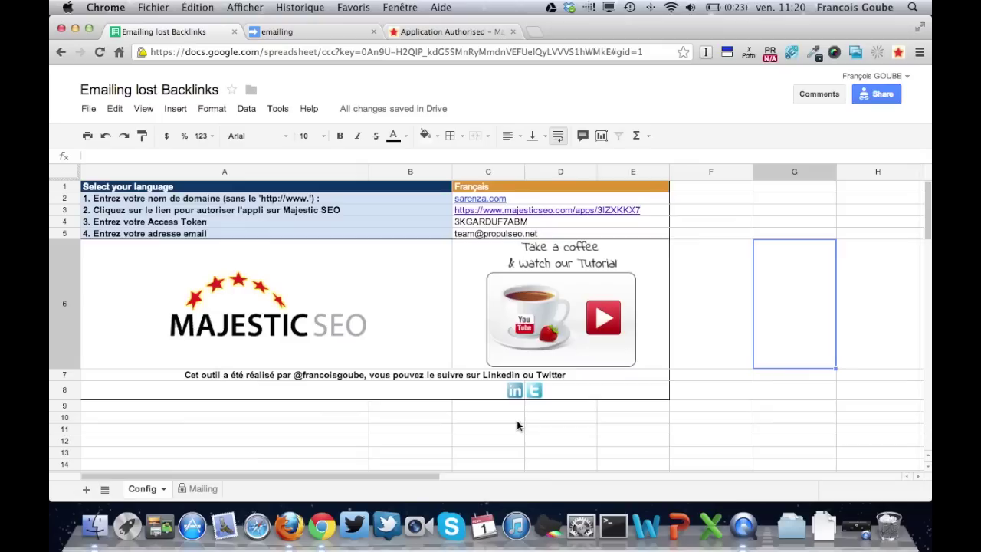
left_click(448, 441)
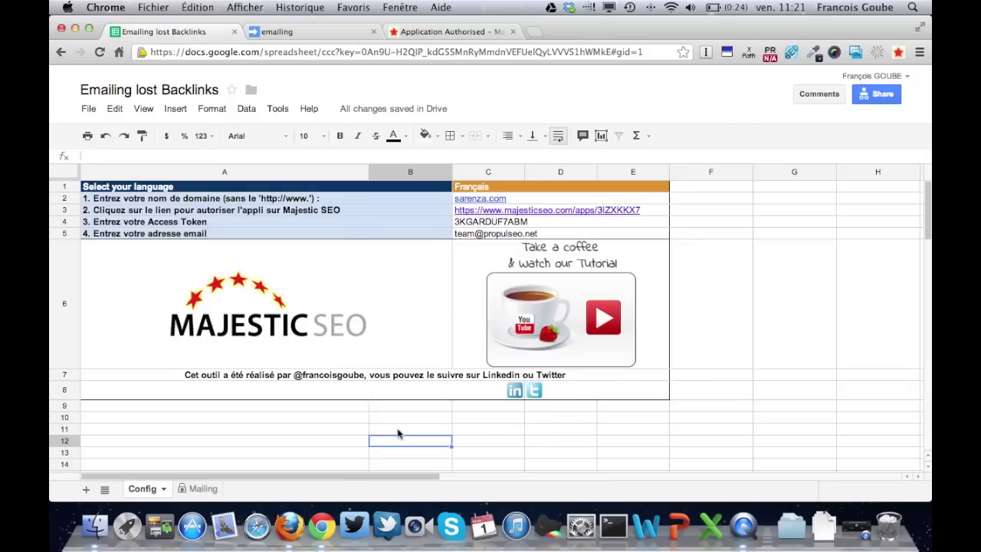
left_click(335, 430)
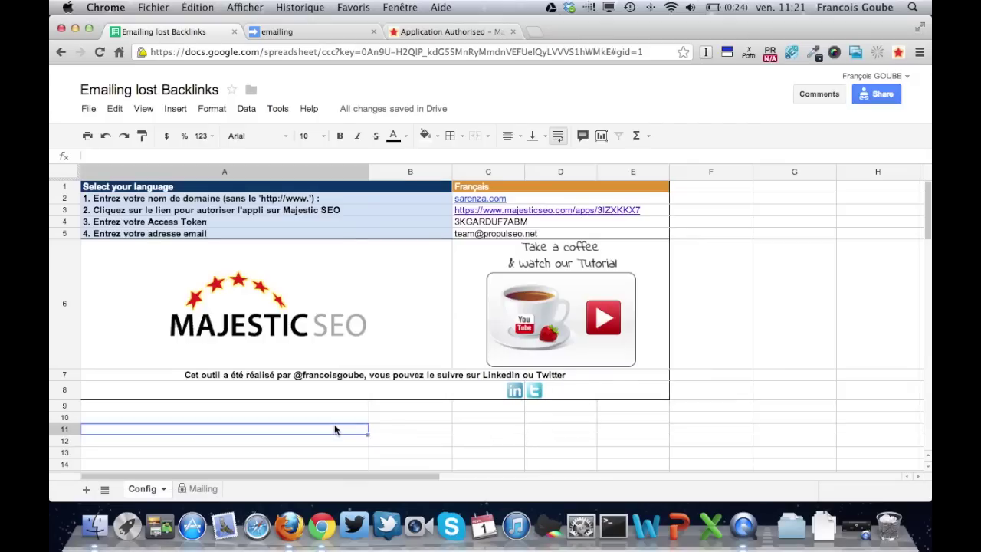